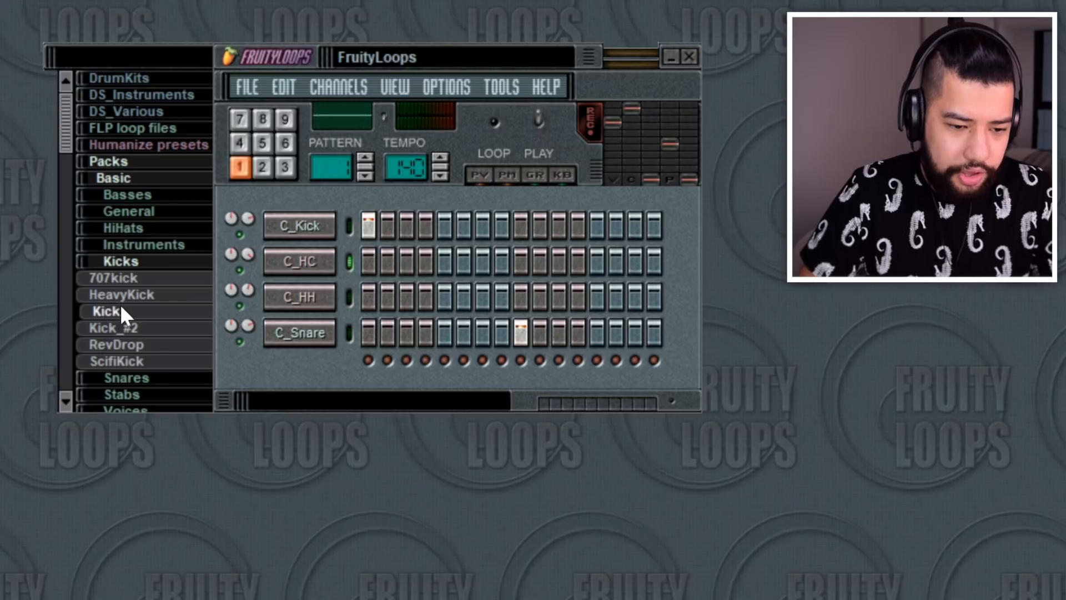
Find the 808Snare sample in the Basic pack and load it into the C_Snare channel
{"action": "left_click", "coordinate": [140, 258]}
{"action": "left_click", "coordinate": [139, 278]}
{"action": "left_click_drag", "start_coordinate": [135, 296], "coordinate": [275, 333]}
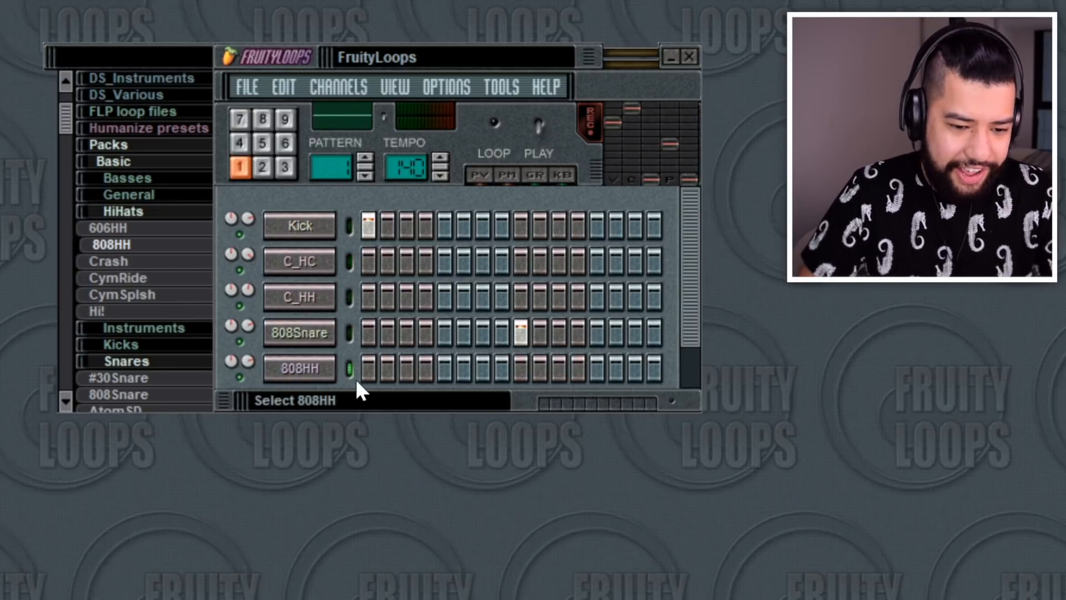
Fill the 808HH channel with a hit every 2 notes and add a hit on its last step
{"action": "right_click", "coordinate": [335, 355]}
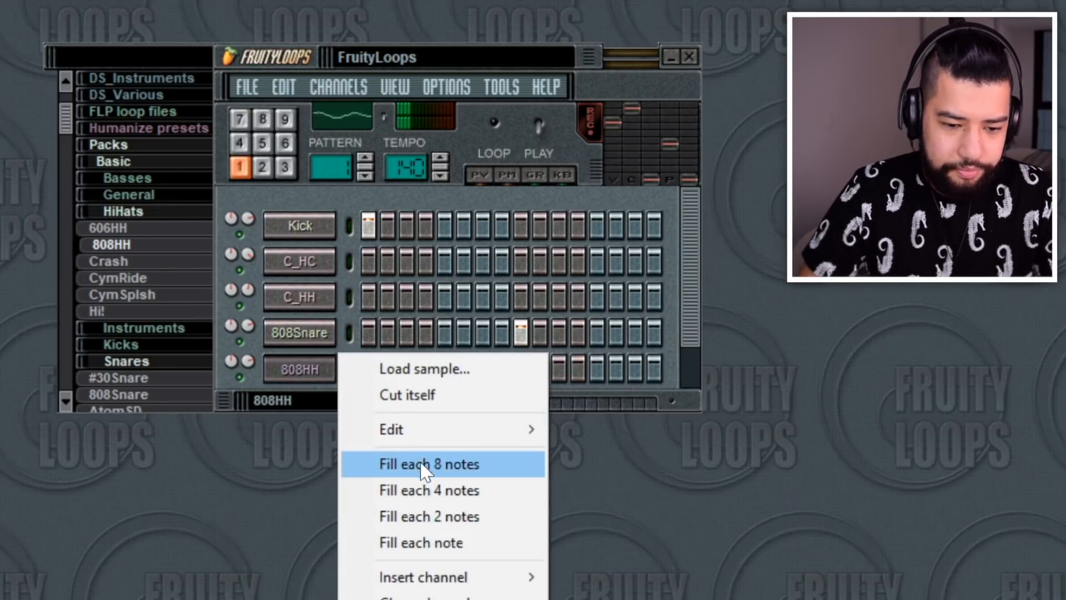
{"action": "left_click", "coordinate": [438, 516]}
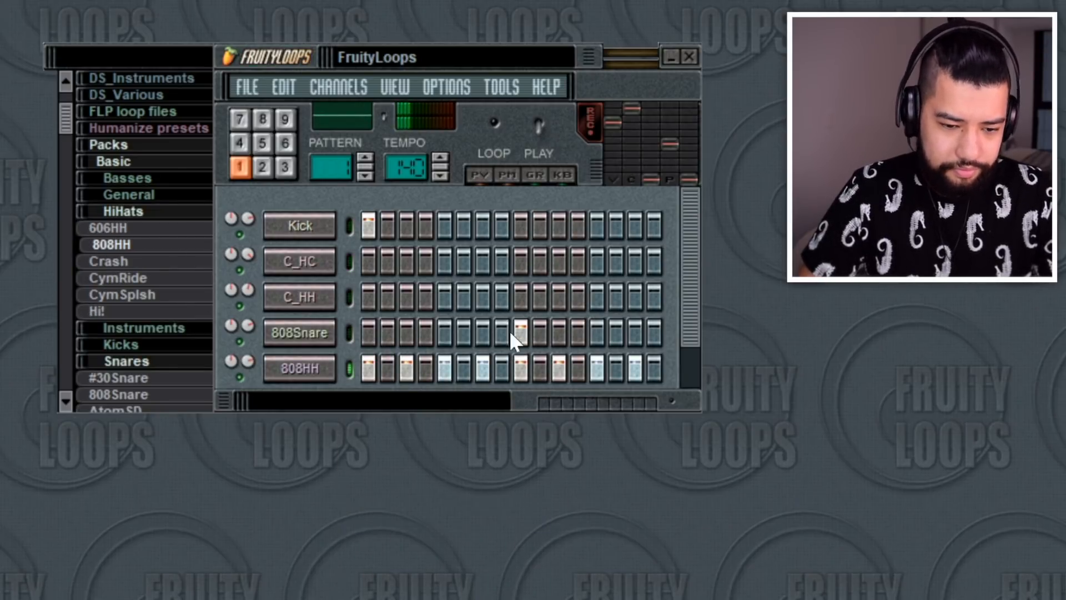
{"action": "left_click", "coordinate": [652, 371]}
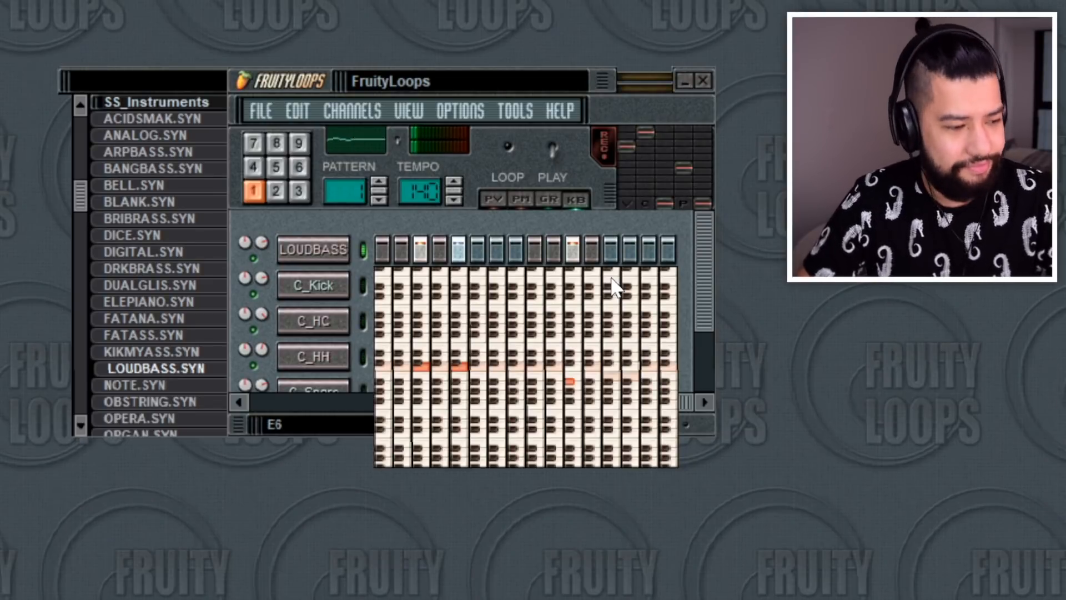
Play back the pattern with the LOUDBASS notes
{"action": "key", "text": "space"}
{"action": "left_click", "coordinate": [298, 111]}
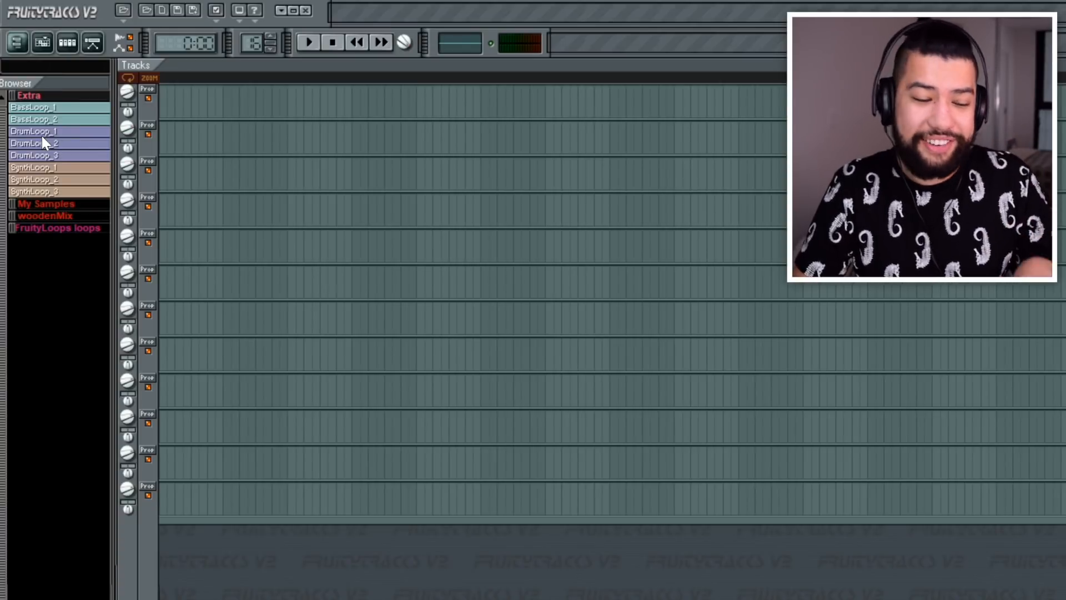
Place SynthLoop_3 at the start of track 1 and load Fruity reeverb and Fruity delay on that track
{"action": "left_click_drag", "start_coordinate": [52, 191], "coordinate": [161, 91]}
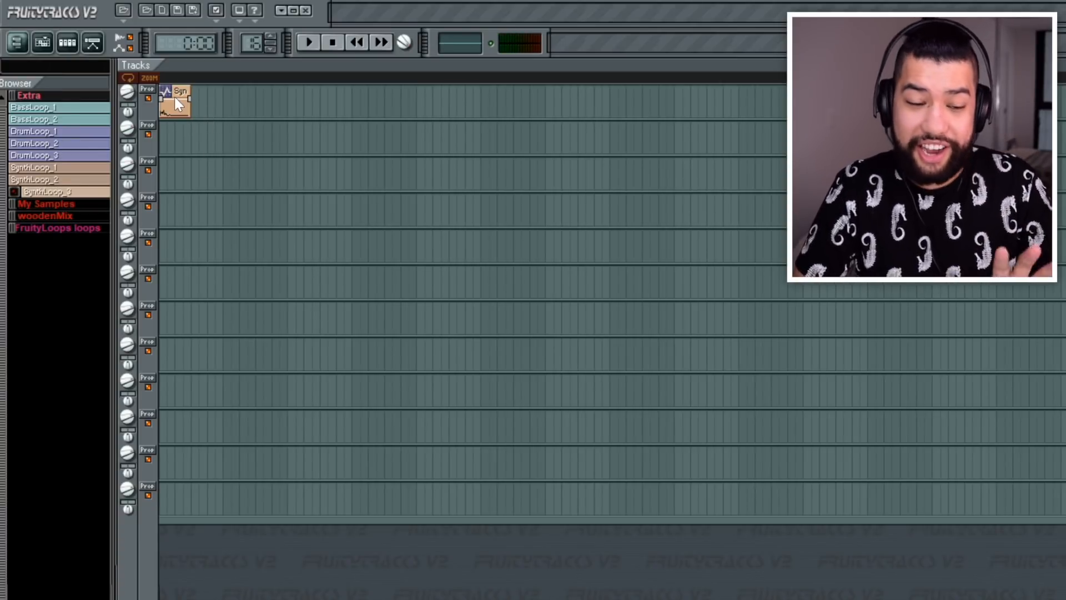
{"action": "left_click", "coordinate": [147, 89]}
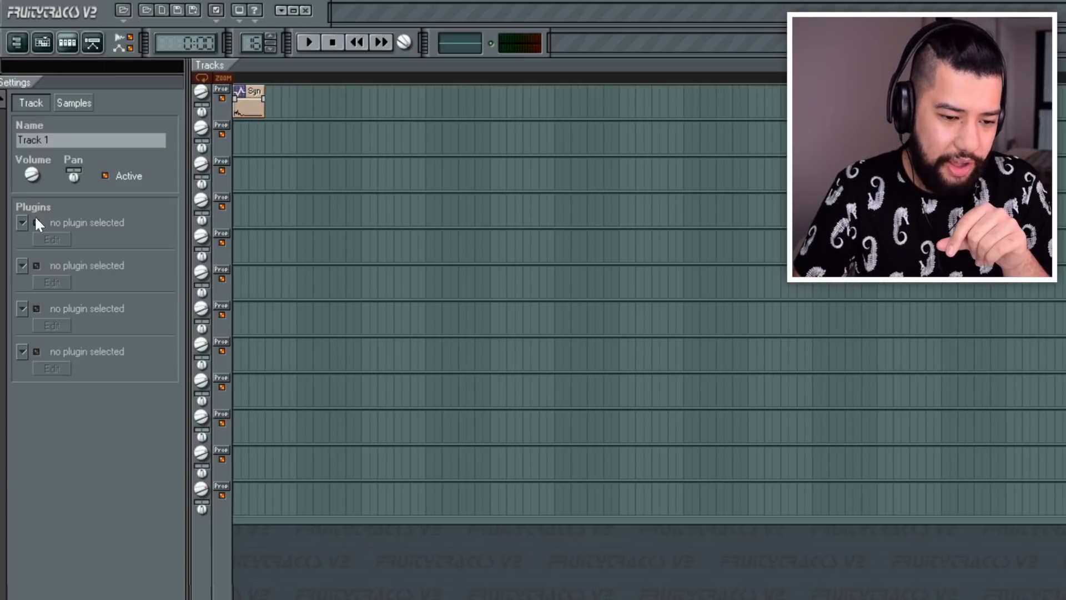
{"action": "left_click", "coordinate": [22, 222]}
{"action": "double_click", "coordinate": [78, 179]}
{"action": "left_click", "coordinate": [25, 263]}
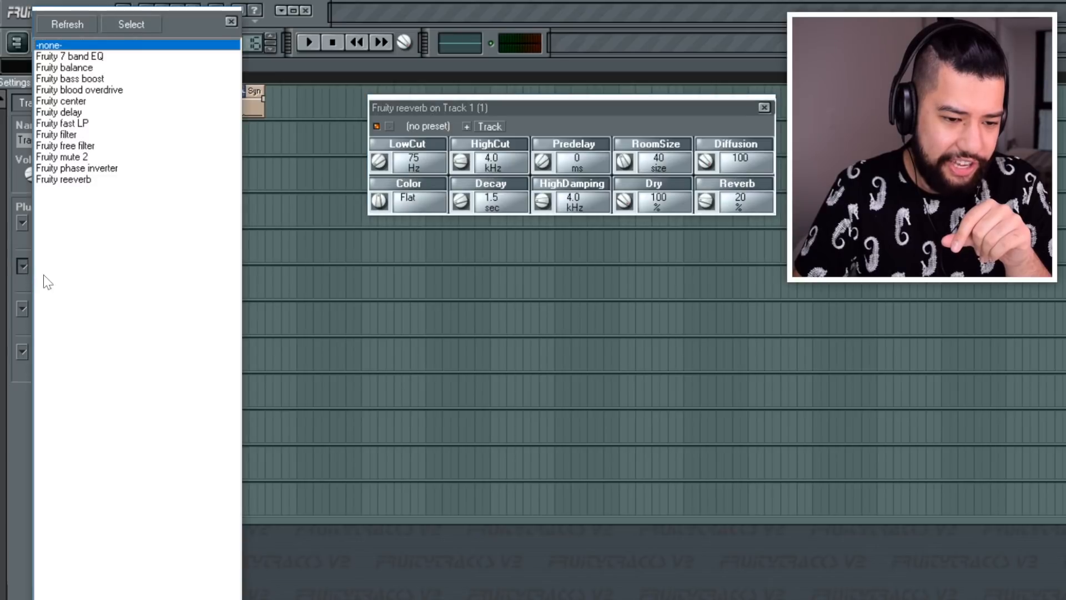
{"action": "double_click", "coordinate": [67, 111]}
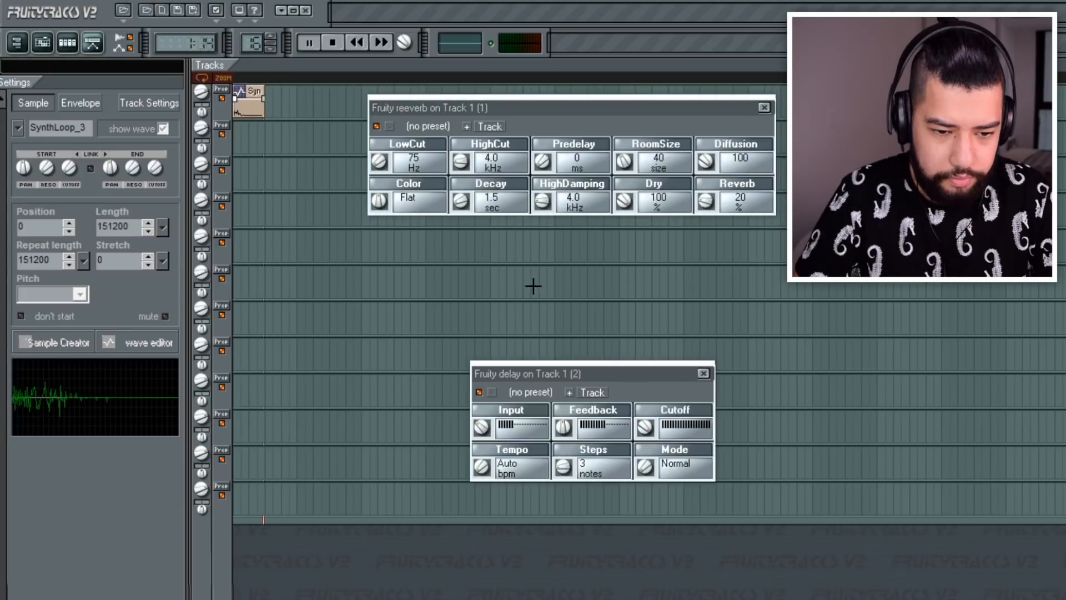
Audition the SynthLoop_3 clip with its effects and extend it to repeat up to bar 16
{"action": "key", "text": "space"}
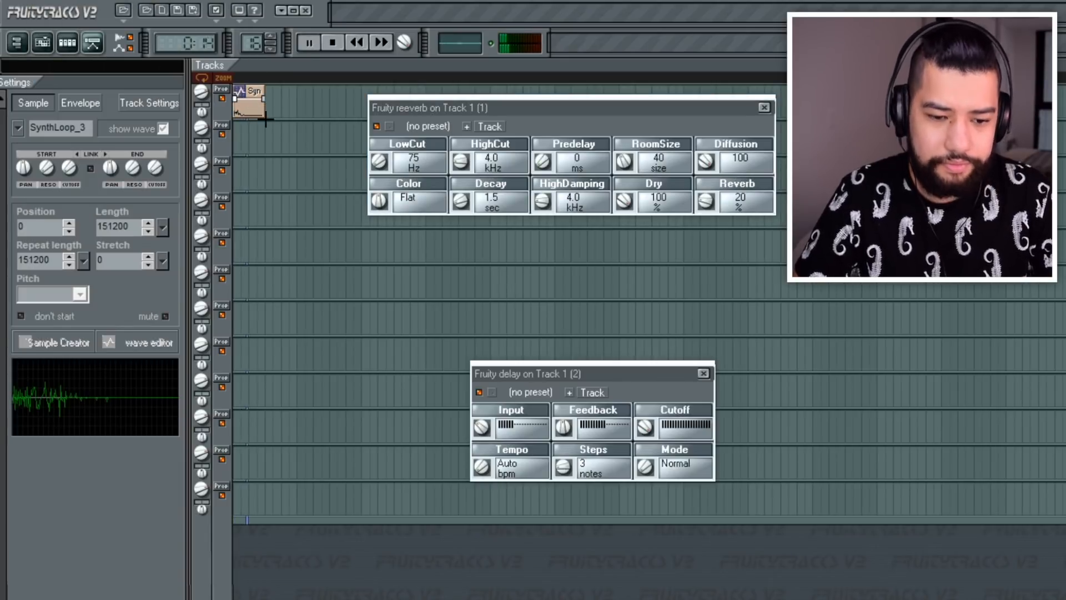
{"action": "key", "text": "space"}
{"action": "left_click_drag", "start_coordinate": [265, 119], "coordinate": [490, 128]}
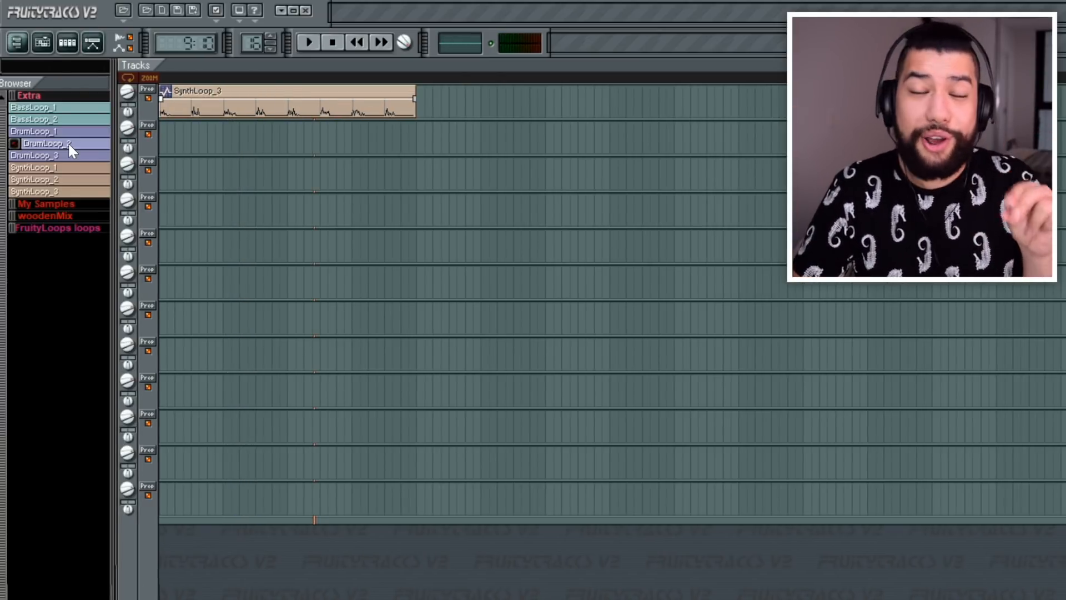
Place DrumLoop_2 at the start of track 2 and lower track 1's volume to 58% during playback
{"action": "left_click_drag", "start_coordinate": [68, 142], "coordinate": [168, 133]}
{"action": "key", "text": "space"}
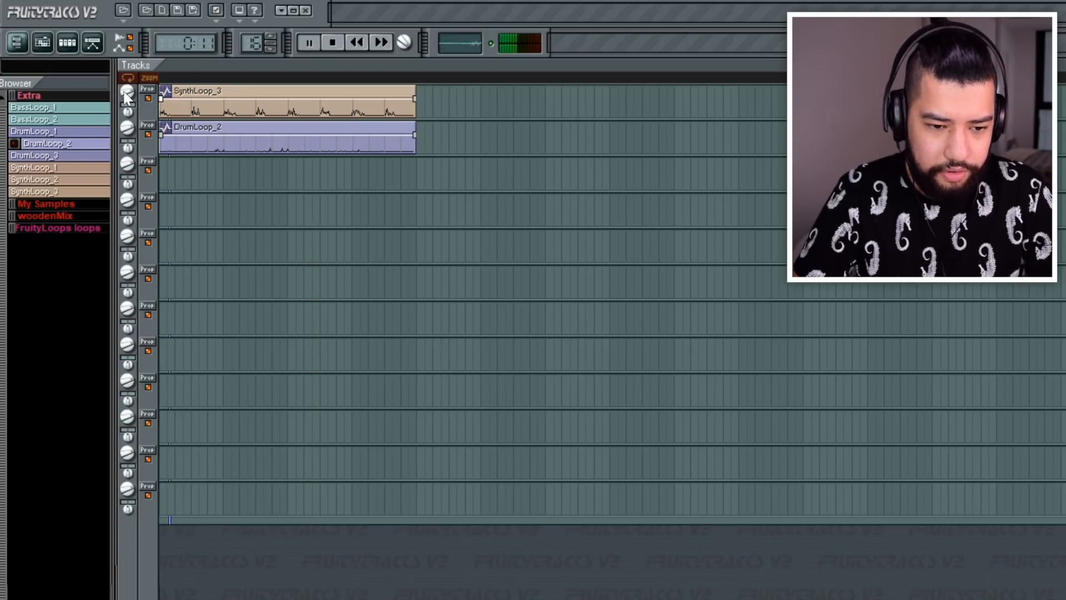
{"action": "left_click_drag", "start_coordinate": [123, 90], "coordinate": [125, 98]}
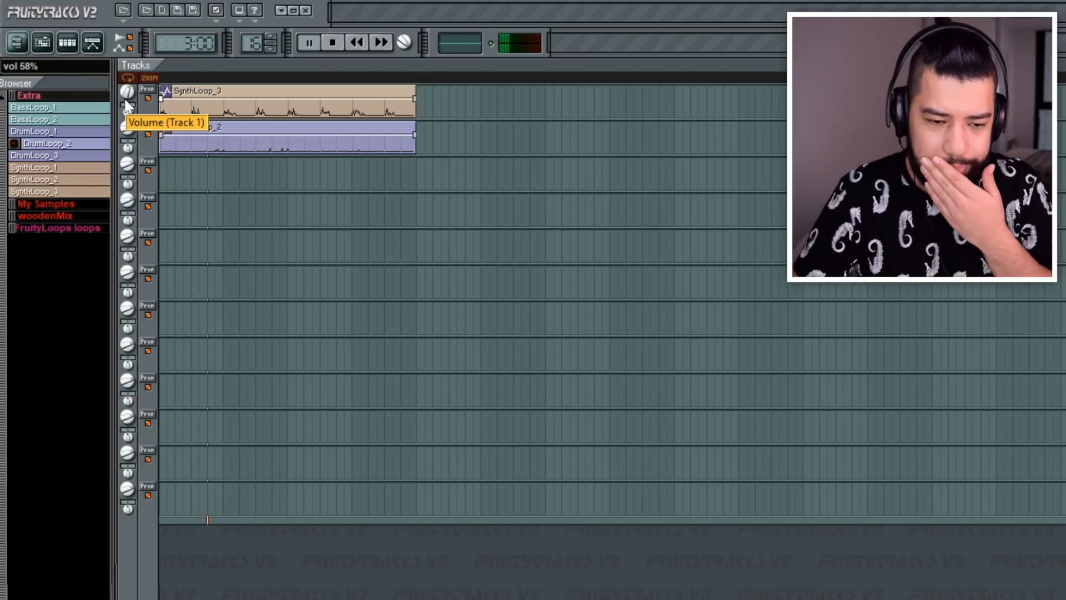
{"action": "key", "text": "space"}
Add DrumLoop_1 to track 2 after DrumLoop_2 and BassLoop_2 to track 3, over bars 8 to 16
{"action": "left_click_drag", "start_coordinate": [42, 131], "coordinate": [425, 139]}
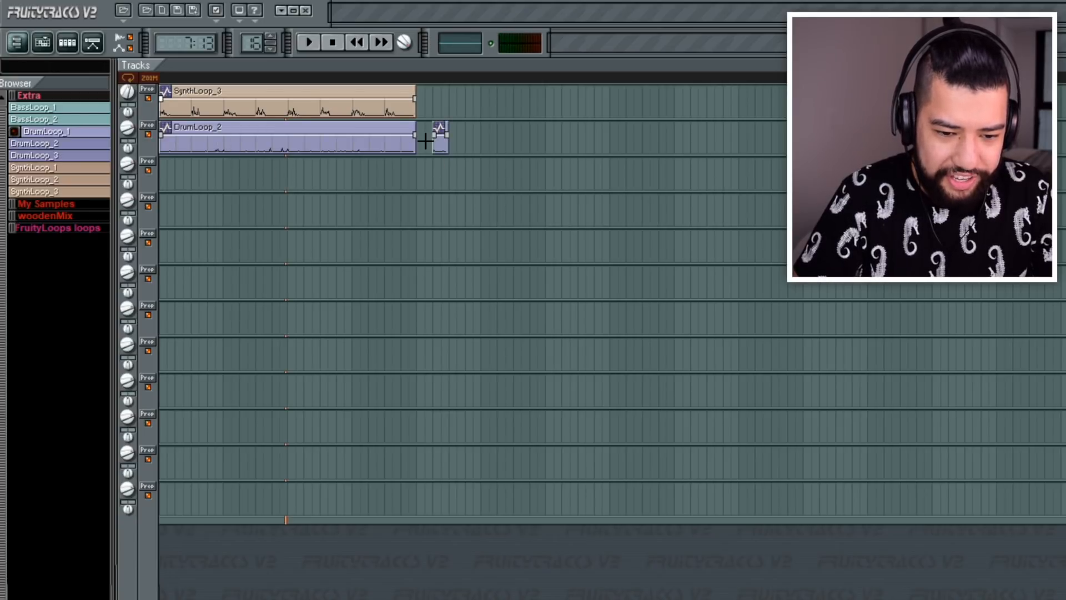
{"action": "key", "text": "space"}
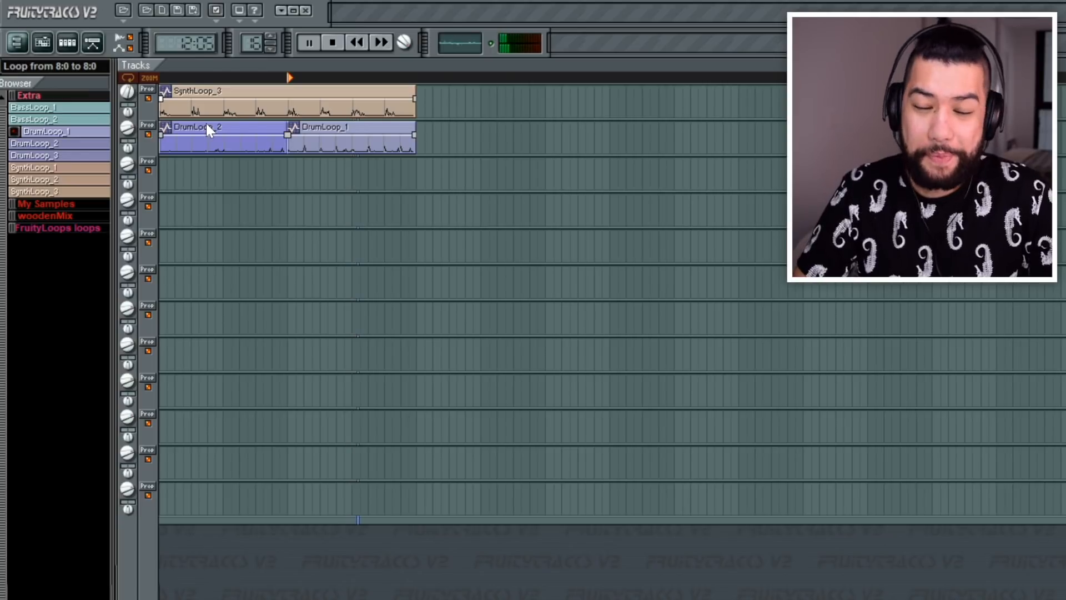
{"action": "key", "text": "space"}
{"action": "left_click_drag", "start_coordinate": [41, 120], "coordinate": [409, 164]}
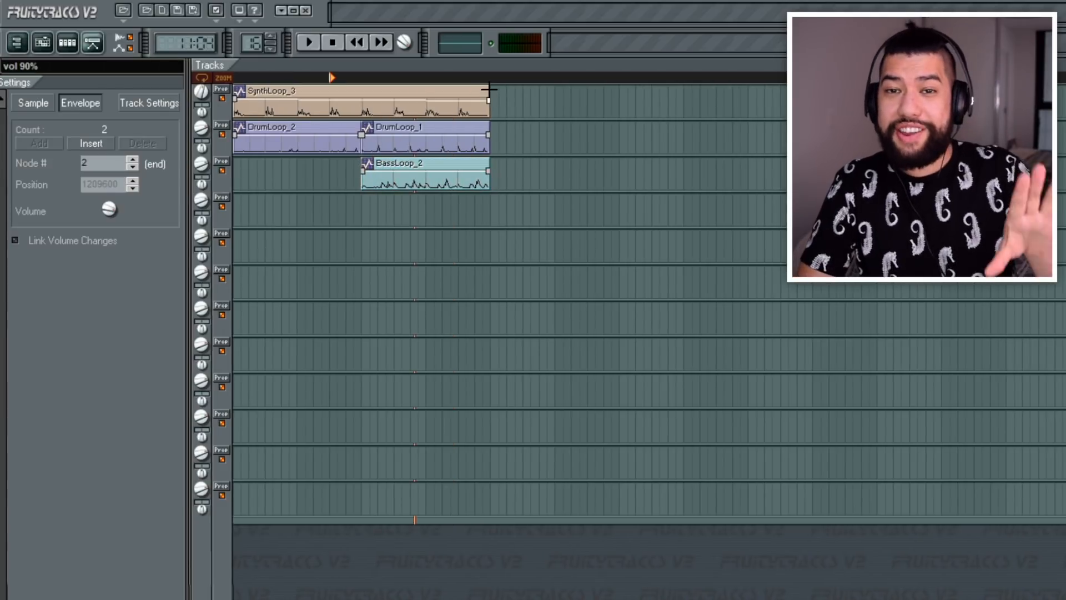
Fade in SynthLoop_3 by adding a volume envelope node at its midpoint and lowering the start node to 14%
{"action": "right_click", "coordinate": [362, 99]}
{"action": "left_click_drag", "start_coordinate": [235, 99], "coordinate": [235, 114]}
Move DrumLoop_2 to the start of track 4 and load Fruity reeverb and Fruity free filter on that track
{"action": "left_click_drag", "start_coordinate": [325, 125], "coordinate": [230, 210]}
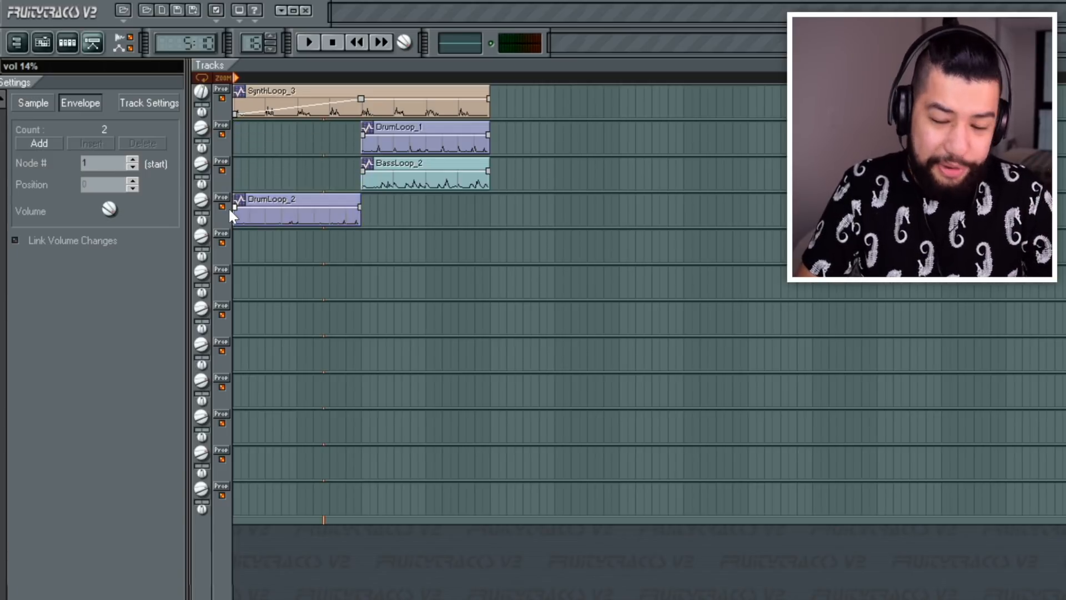
{"action": "left_click", "coordinate": [220, 198]}
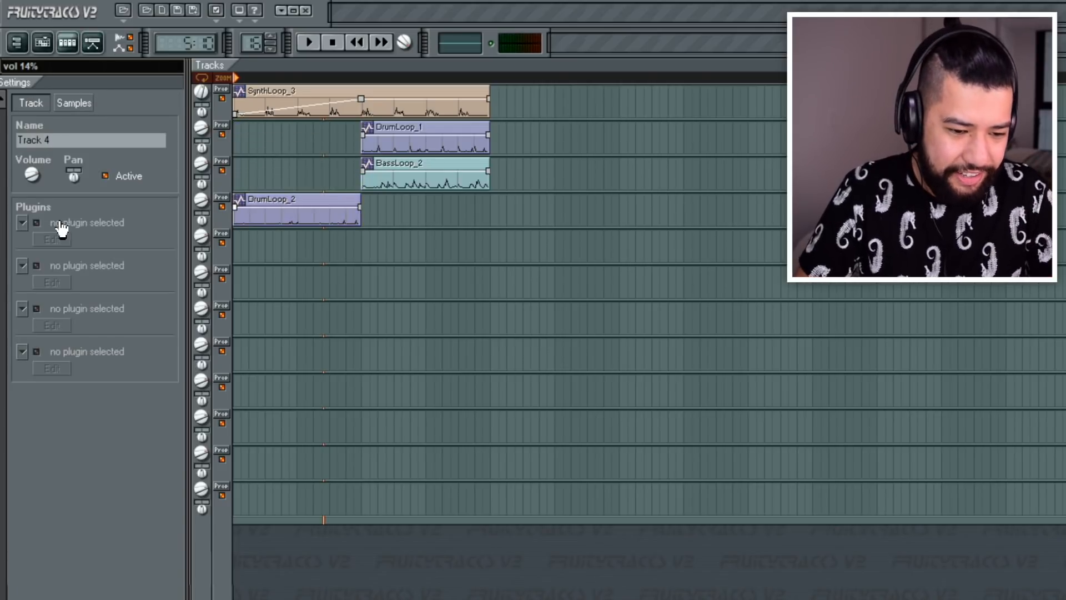
{"action": "left_click", "coordinate": [23, 222]}
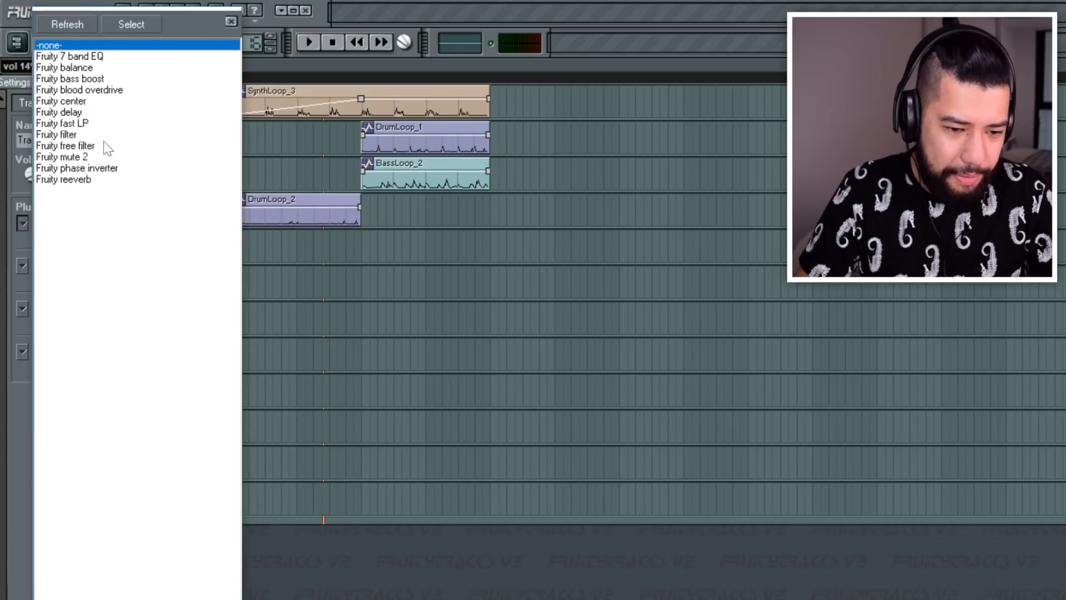
{"action": "double_click", "coordinate": [84, 179]}
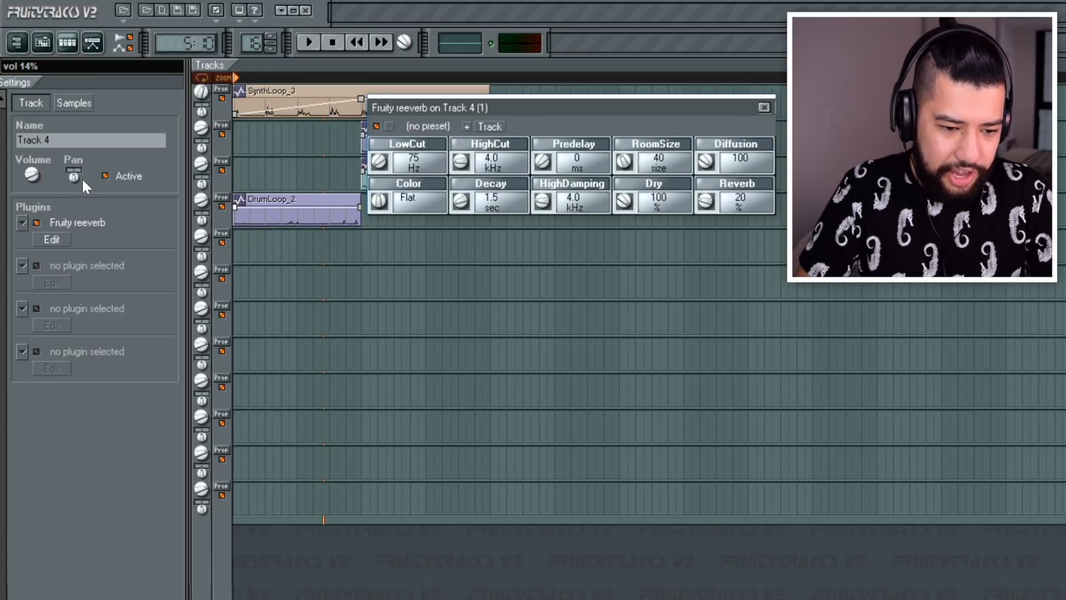
{"action": "left_click", "coordinate": [22, 265]}
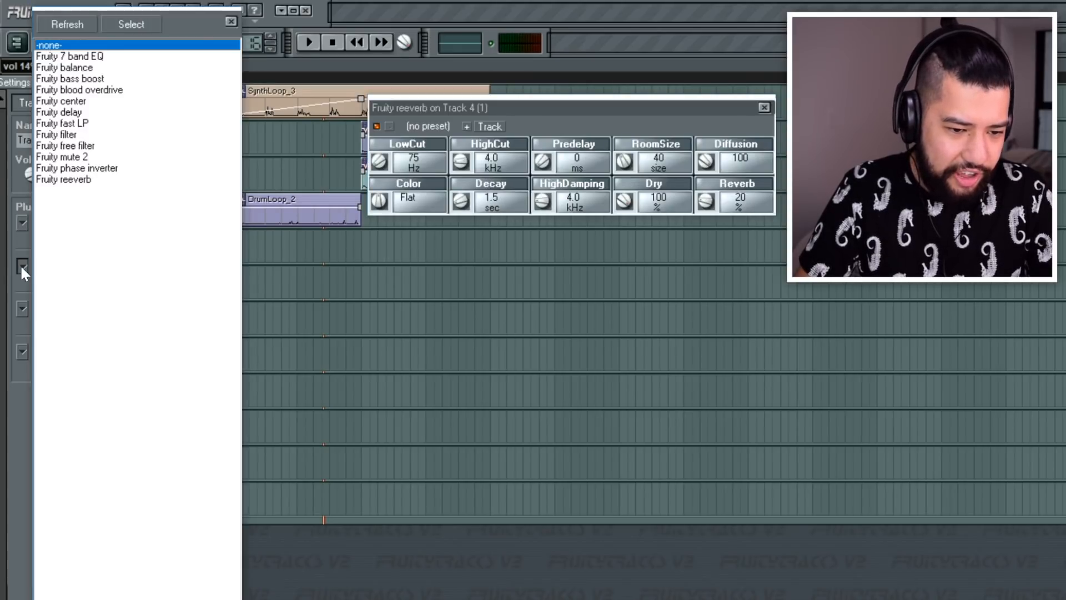
{"action": "double_click", "coordinate": [101, 149]}
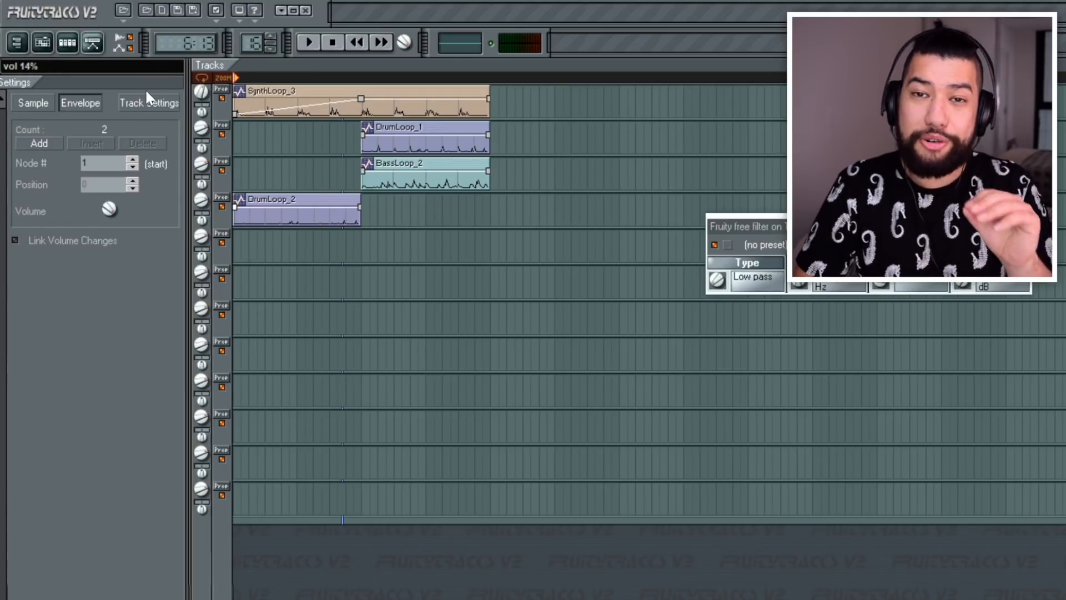
Fade out DrumLoop_2 by adding a volume envelope node near its end and lowering the end node
{"action": "left_click", "coordinate": [42, 107]}
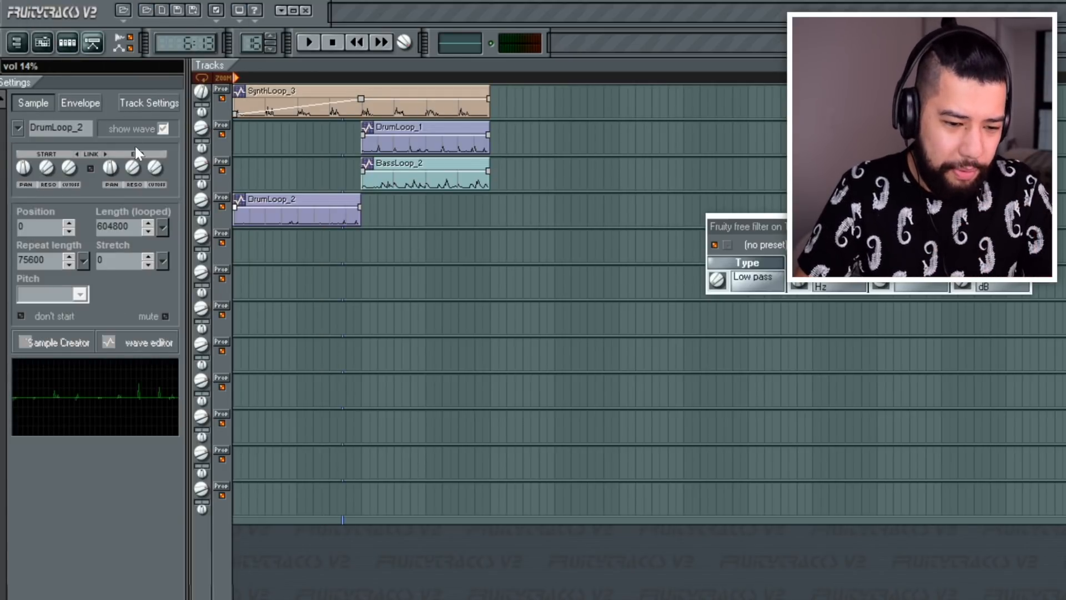
{"action": "right_click", "coordinate": [343, 203]}
{"action": "left_click_drag", "start_coordinate": [360, 207], "coordinate": [360, 239]}
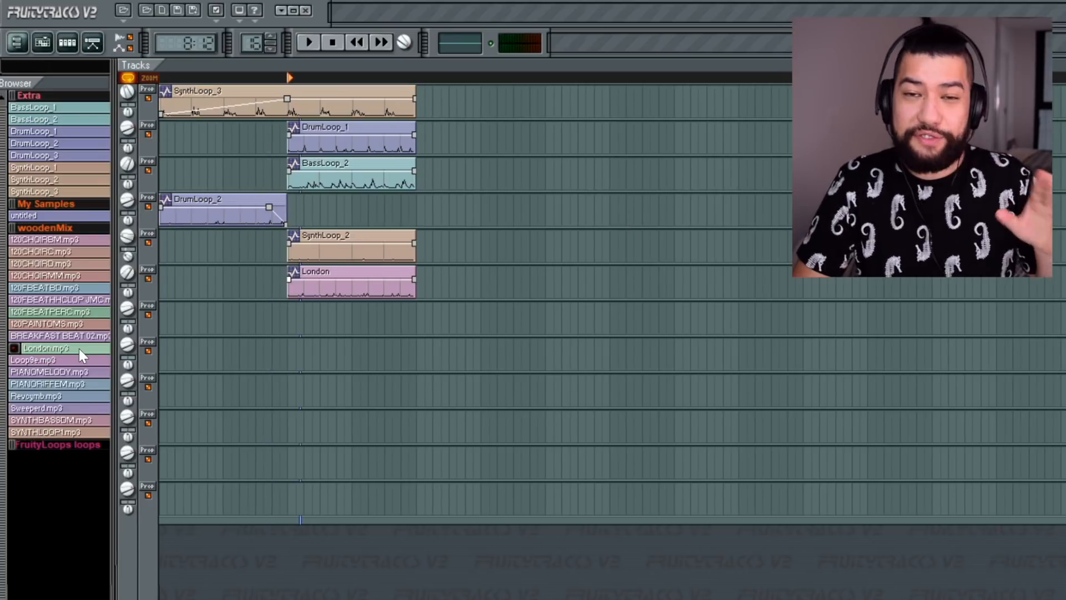
Set the stretch of the London clip on track 6 to 32 and play the arrangement
{"action": "left_click", "coordinate": [79, 349]}
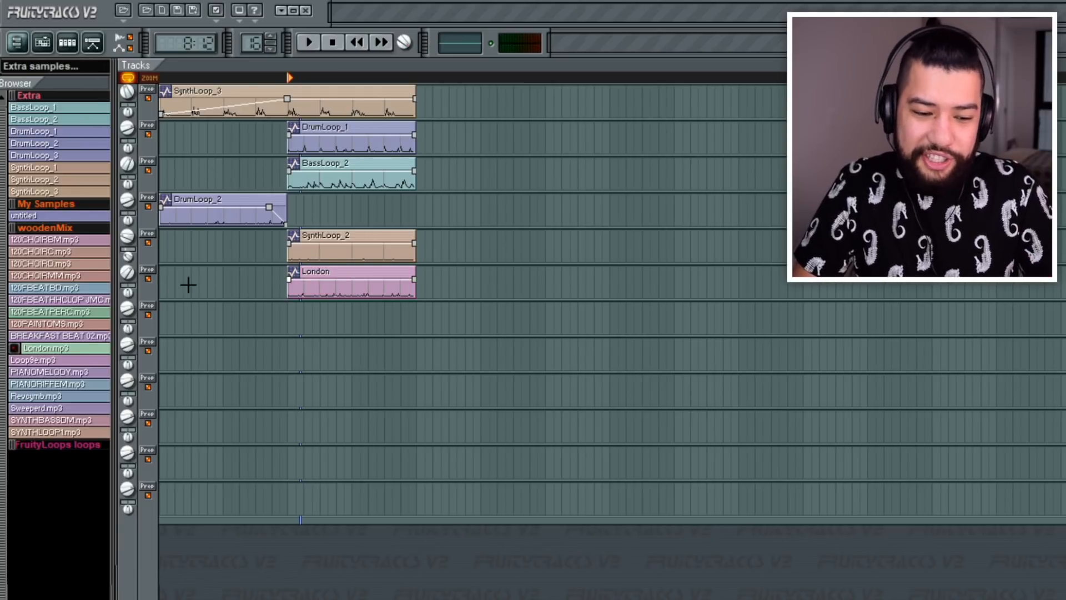
{"action": "left_click", "coordinate": [147, 271]}
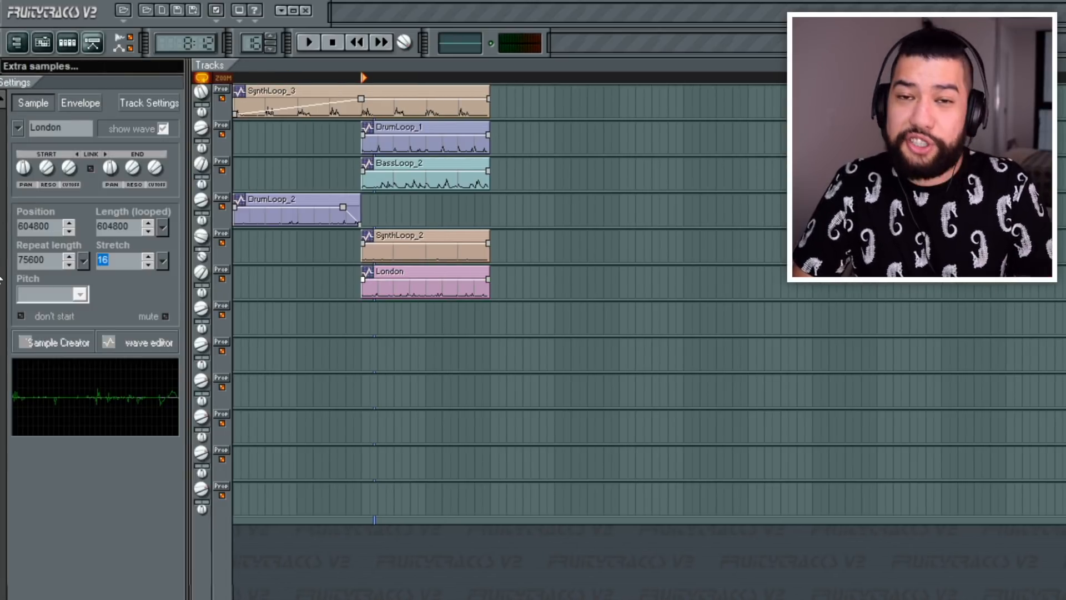
{"action": "type", "text": "32"}
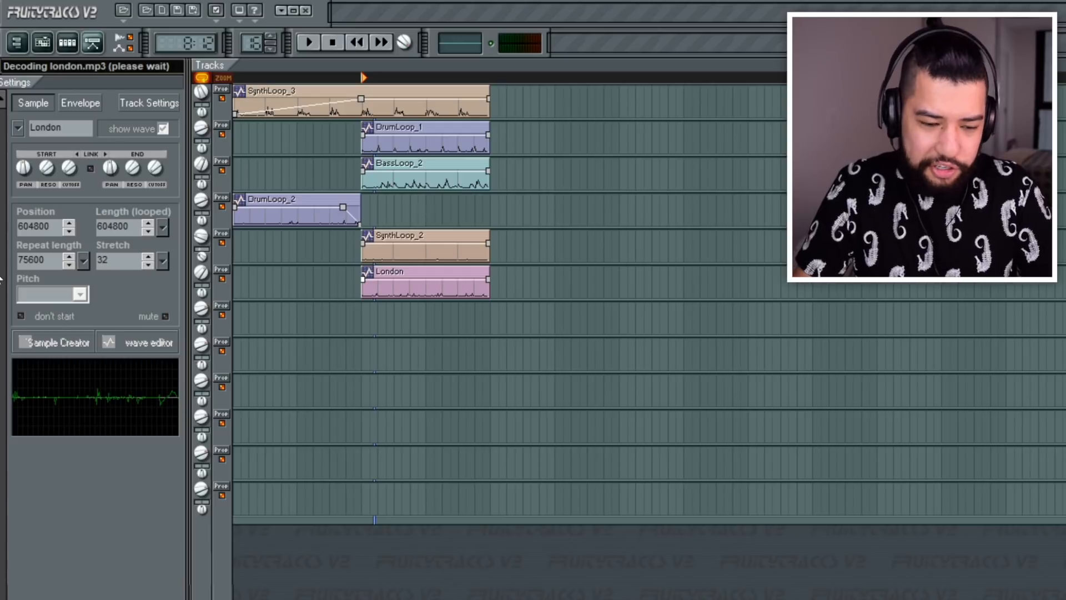
{"action": "key", "text": "space"}
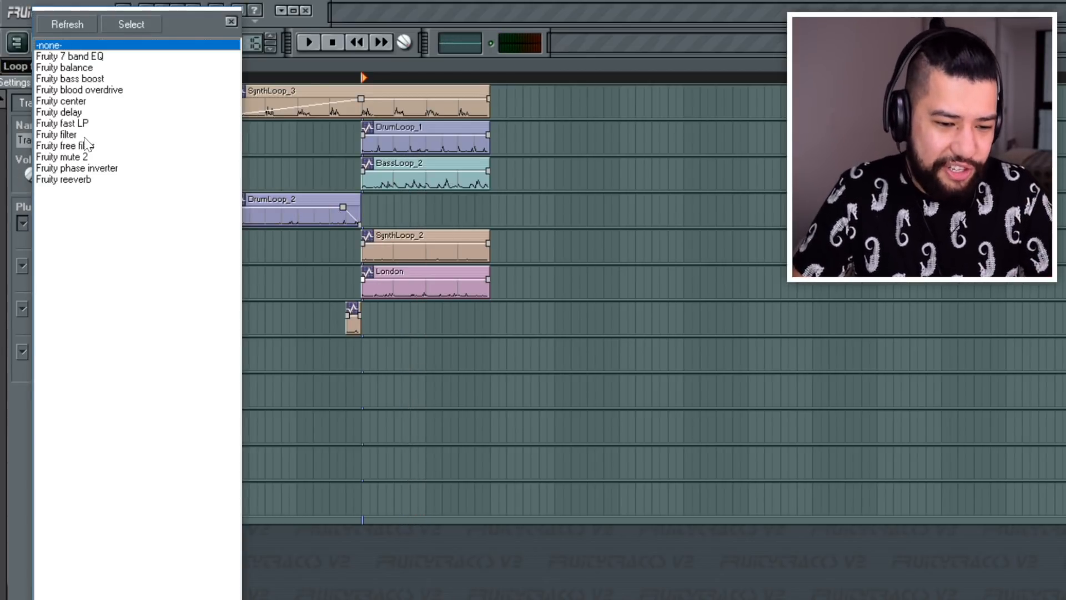
Load Fruity 7 band EQ on track 6 and cut 63Hz to -18.0 dB and 250Hz to -7.3 dB while listening
{"action": "double_click", "coordinate": [83, 56]}
{"action": "left_click_drag", "start_coordinate": [379, 161], "coordinate": [379, 176]}
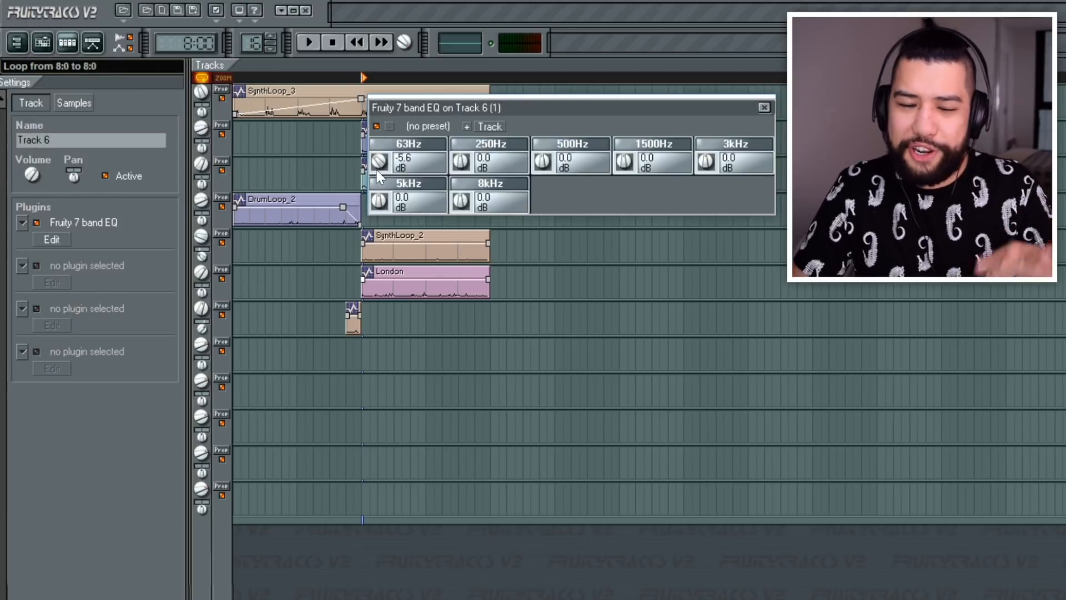
{"action": "left_click_drag", "start_coordinate": [456, 163], "coordinate": [452, 181]}
{"action": "left_click", "coordinate": [310, 43]}
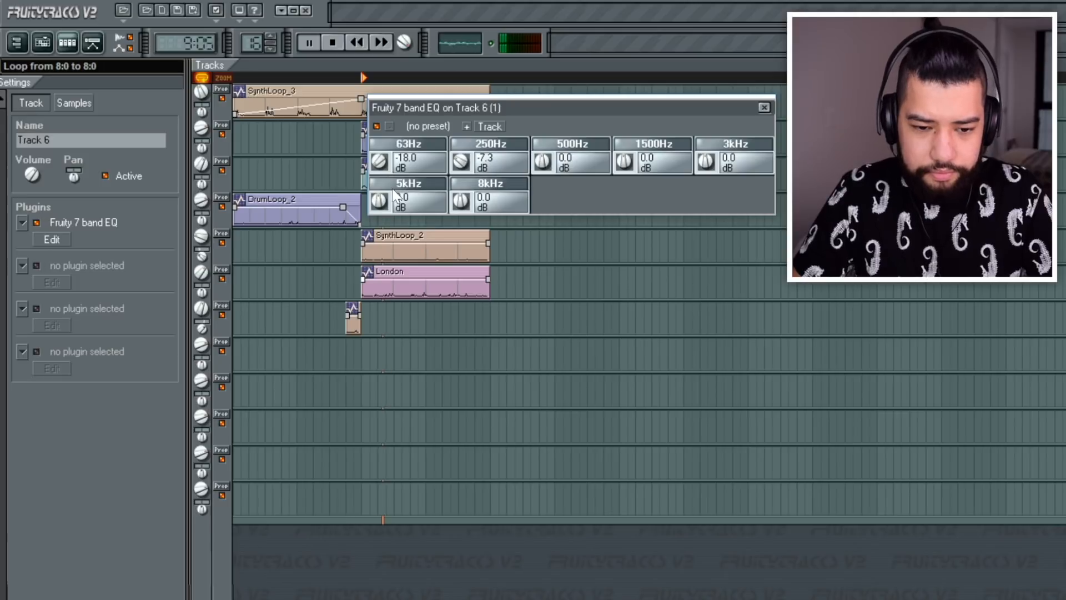
{"action": "left_click", "coordinate": [762, 107]}
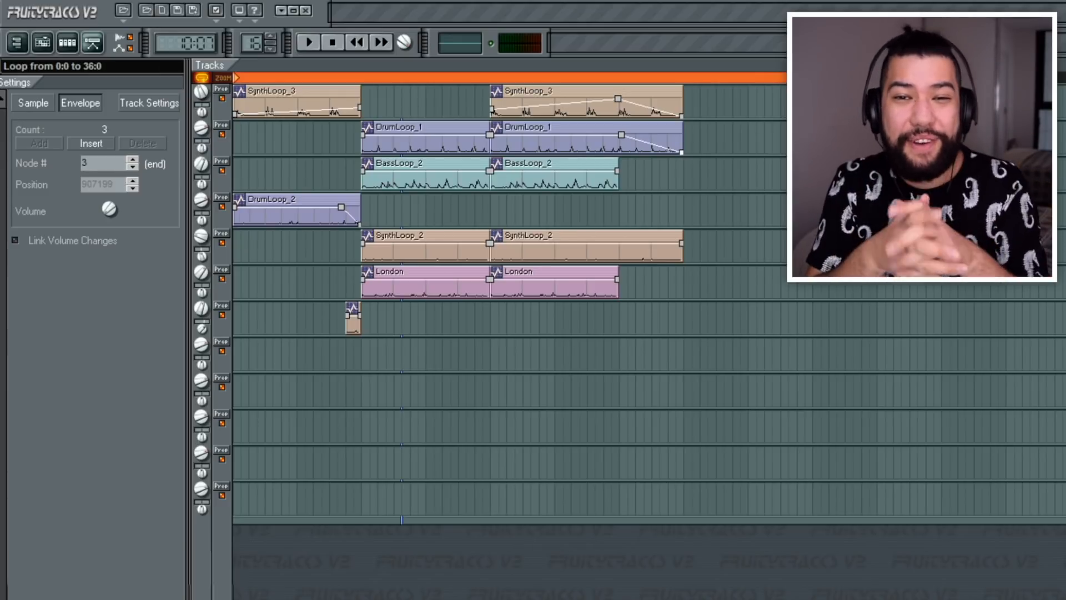
Play the arrangement from its beginning
{"action": "key", "text": "space"}
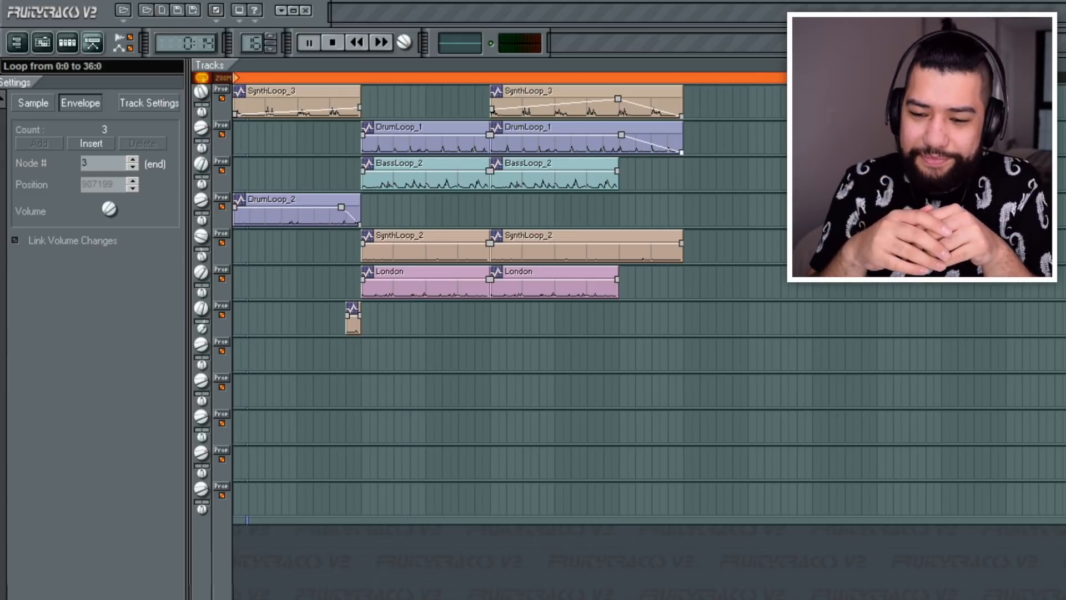